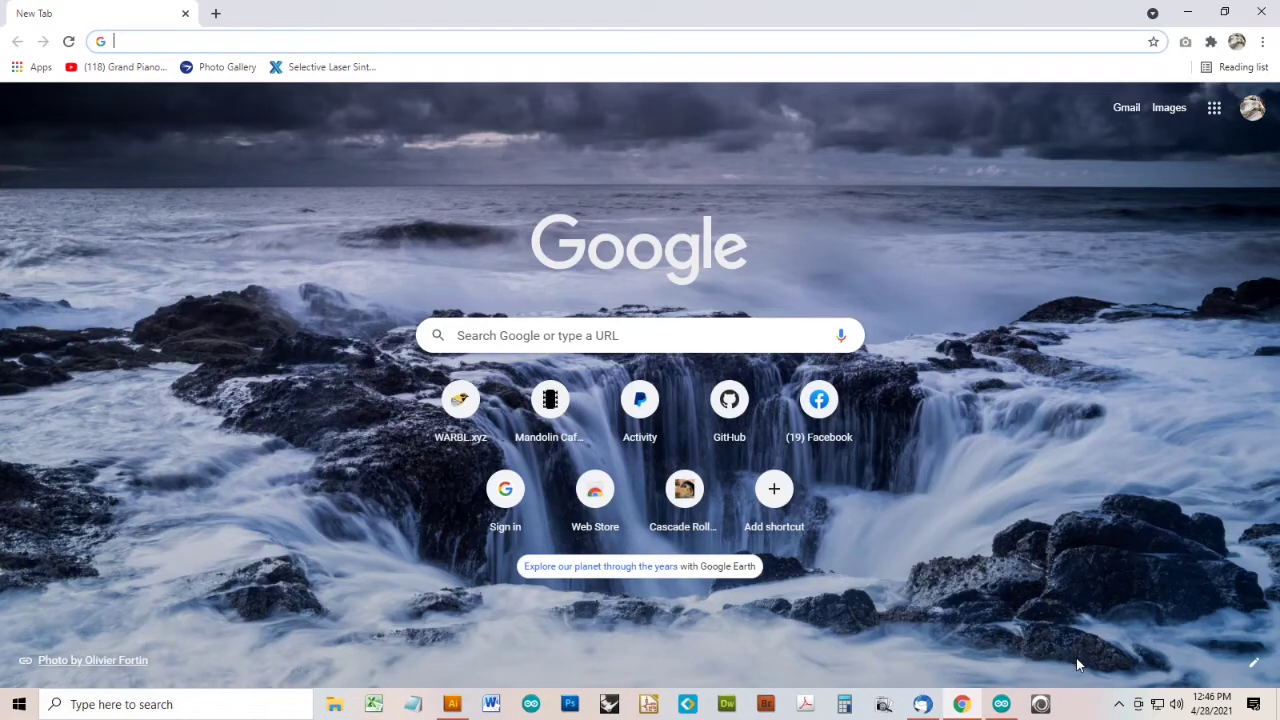
Bring the Respiro window, with the 'A Crushed Peyote' flute preset, up from the taskbar
left_click(1040, 706)
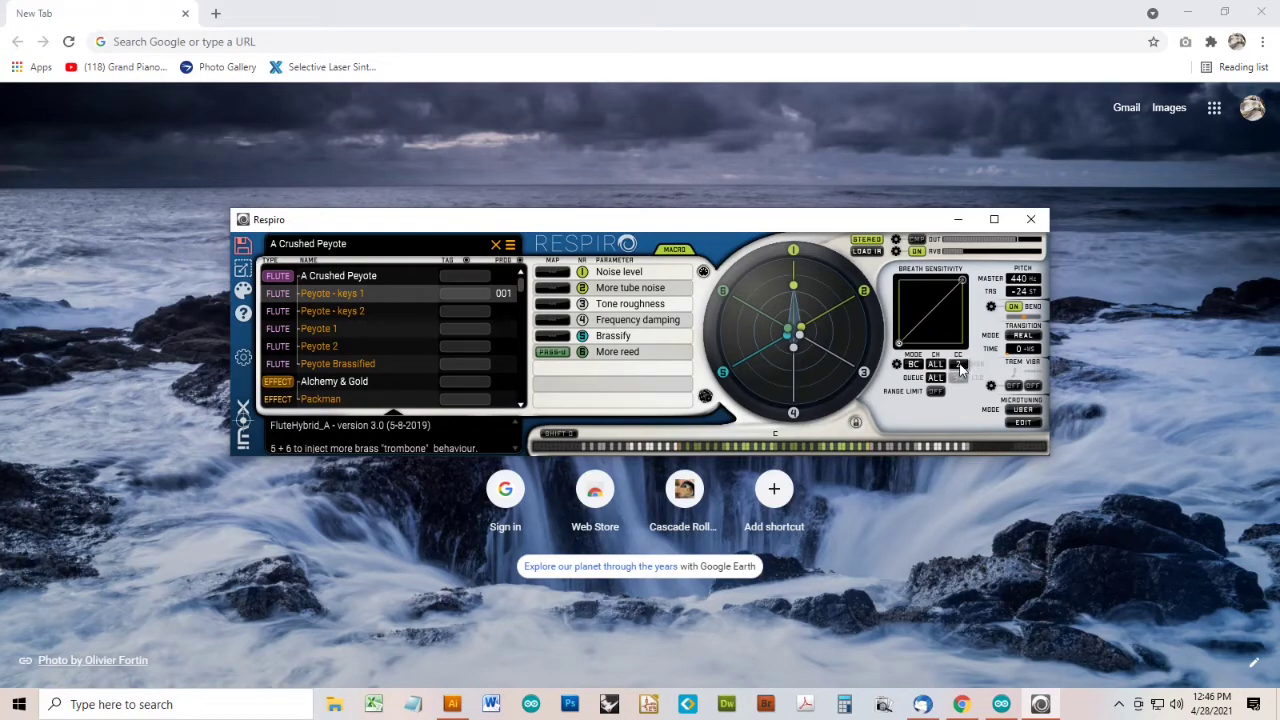
Set Respiro's breath sensitivity CC to 2 (Breath Controller), then close its window
left_click(959, 366)
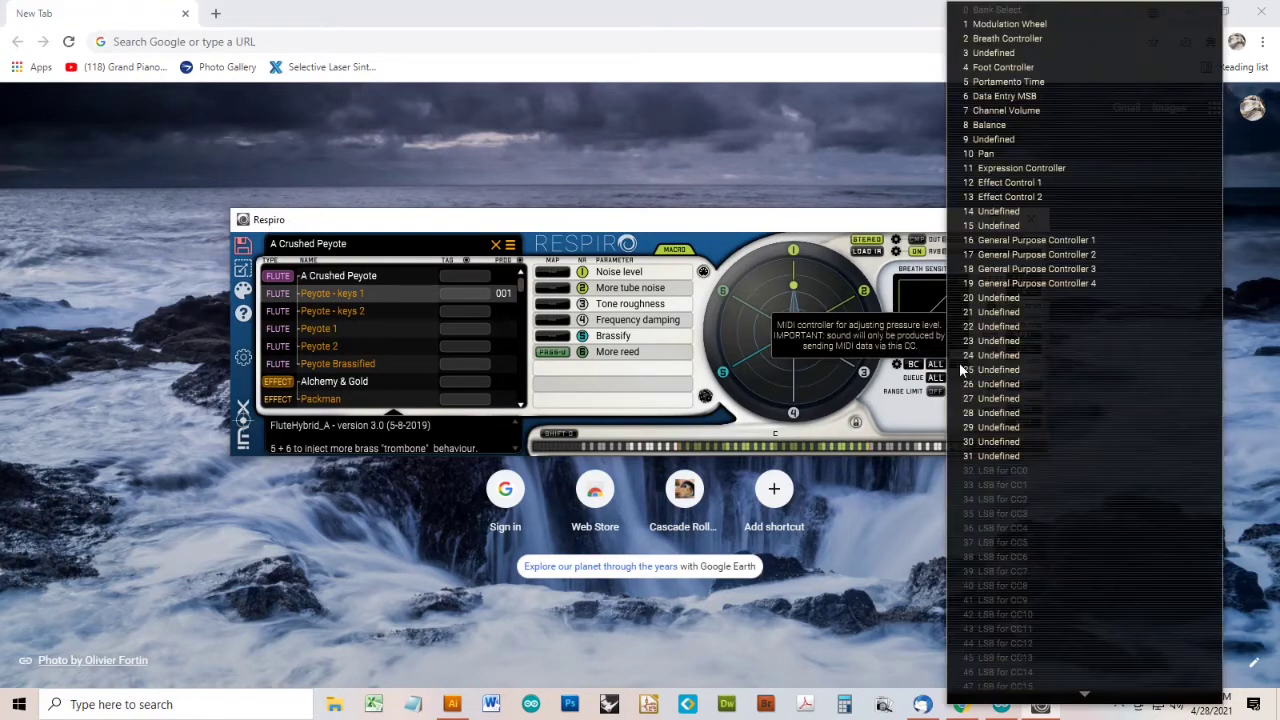
left_click(1041, 37)
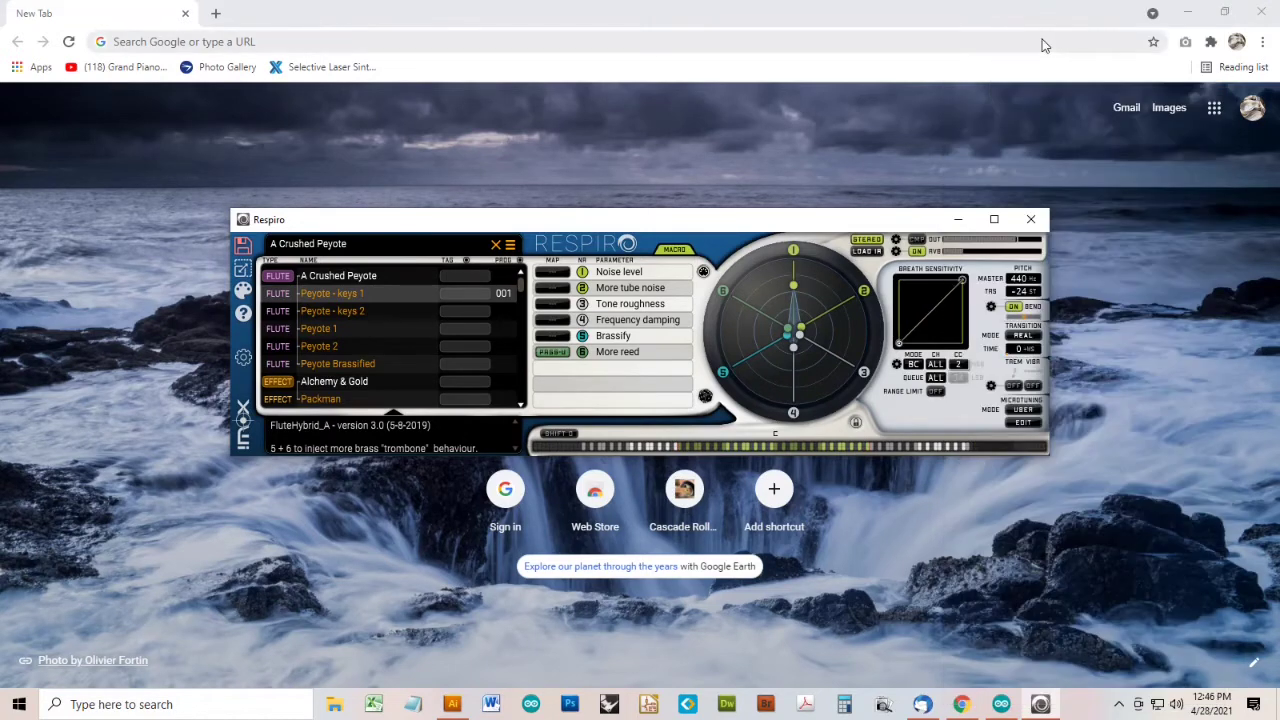
left_click(1032, 219)
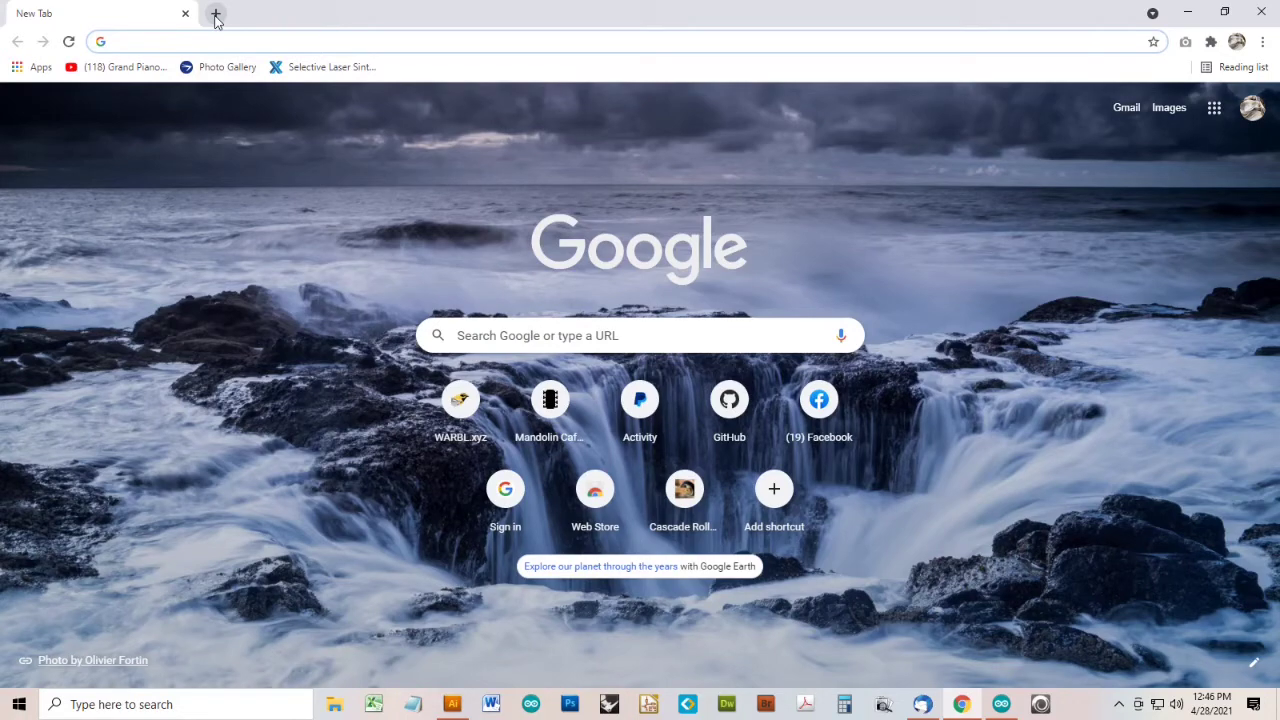
Open warbl.xyz in a new Chrome tab from the WARBL.xyz shortcut tile
left_click(214, 13)
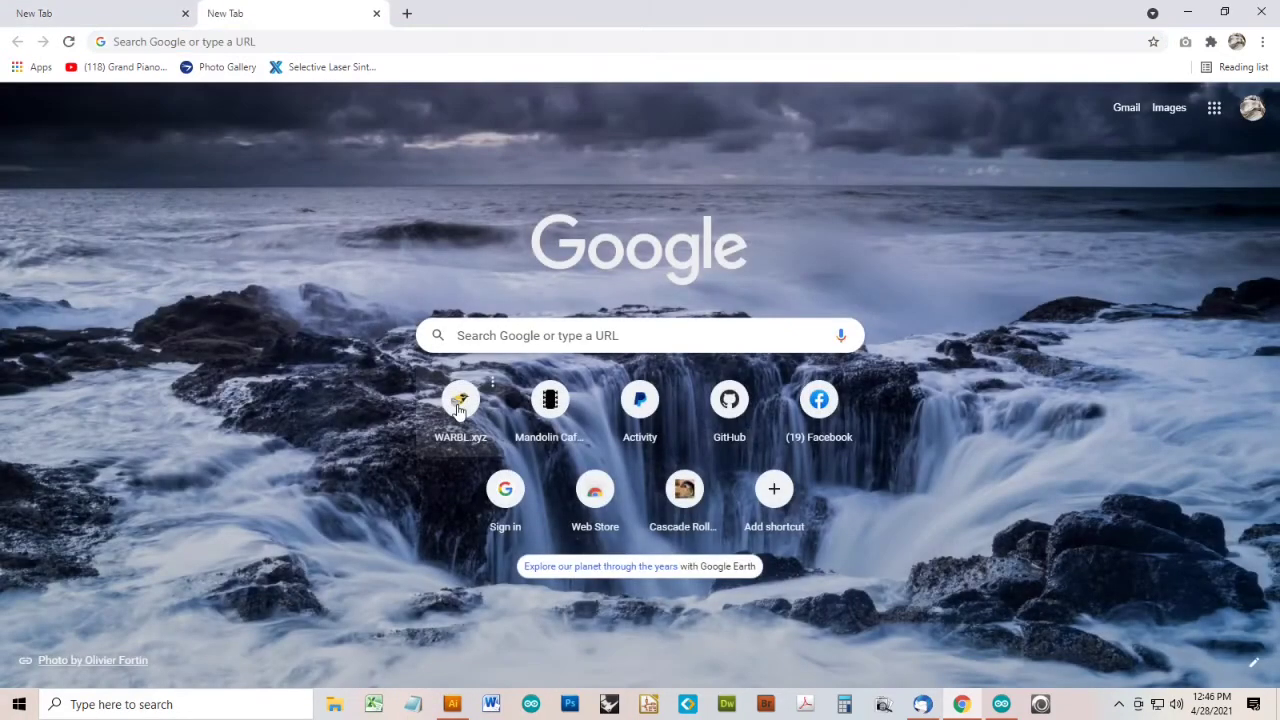
left_click(459, 405)
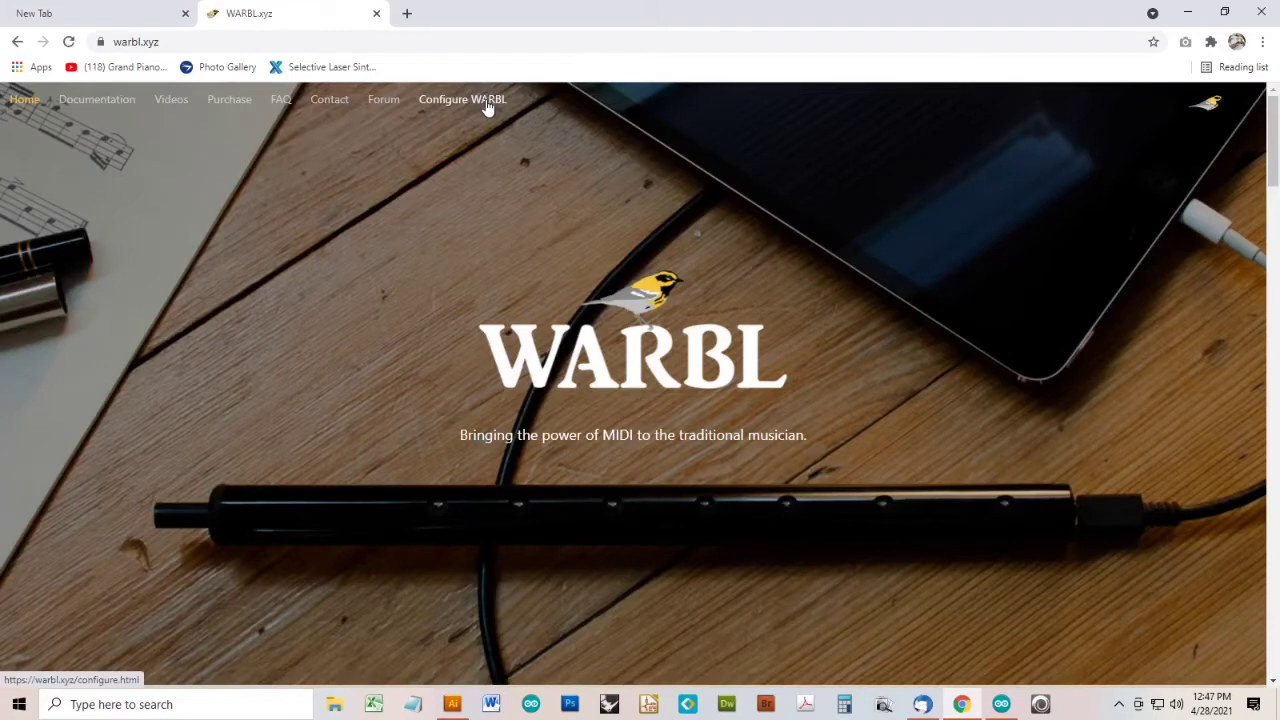
In the WARBL configuration page's Expression section, send pressure as CC 2 instead of CC 7
left_click(487, 104)
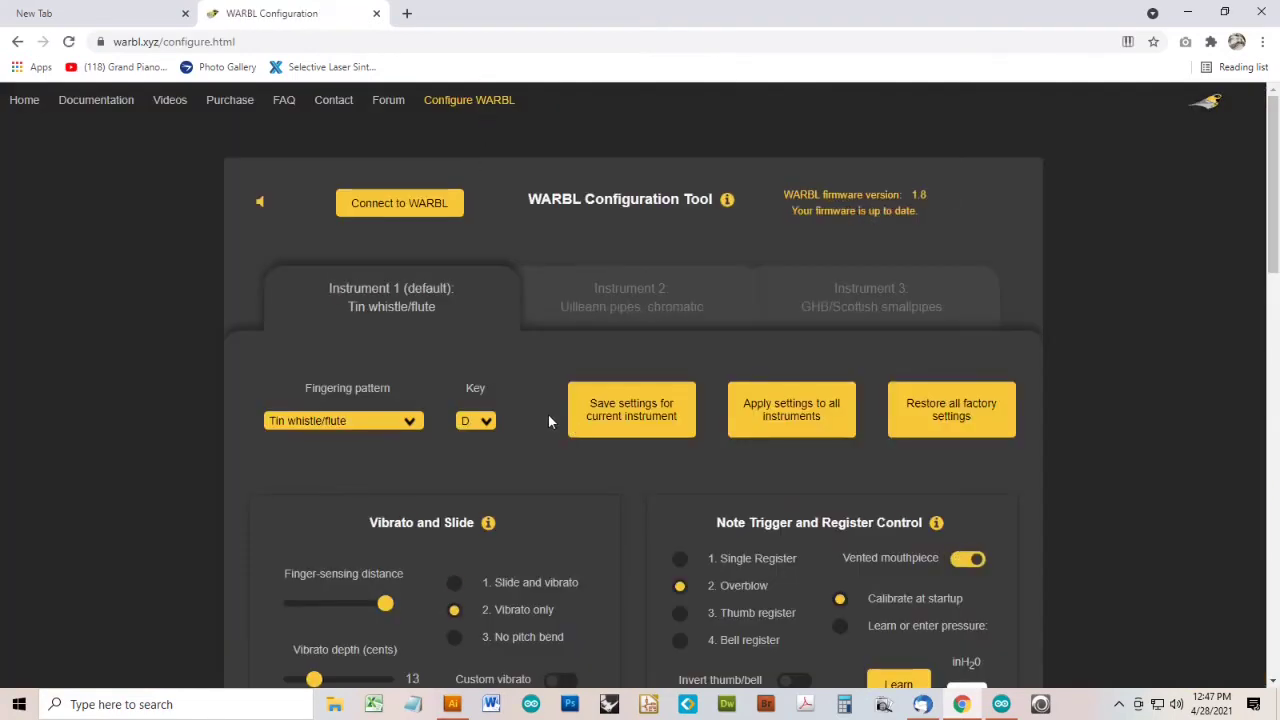
scroll(548, 413, "down", 6)
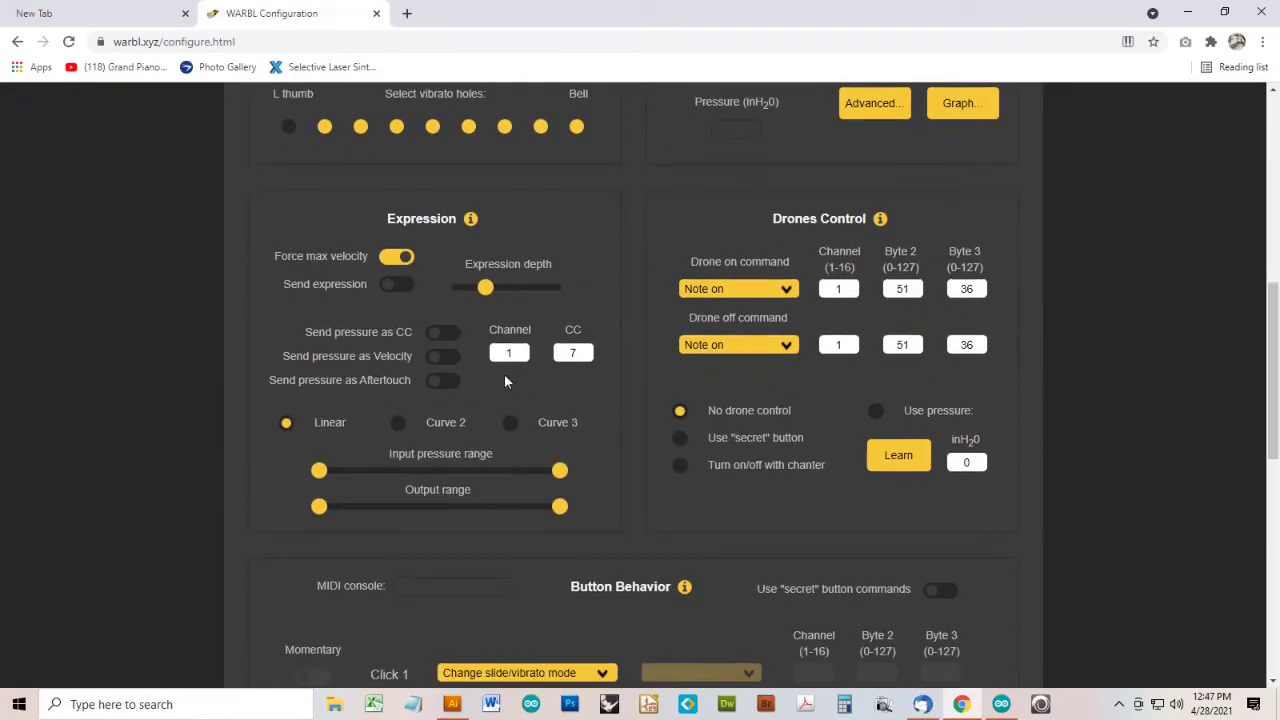
left_click(448, 334)
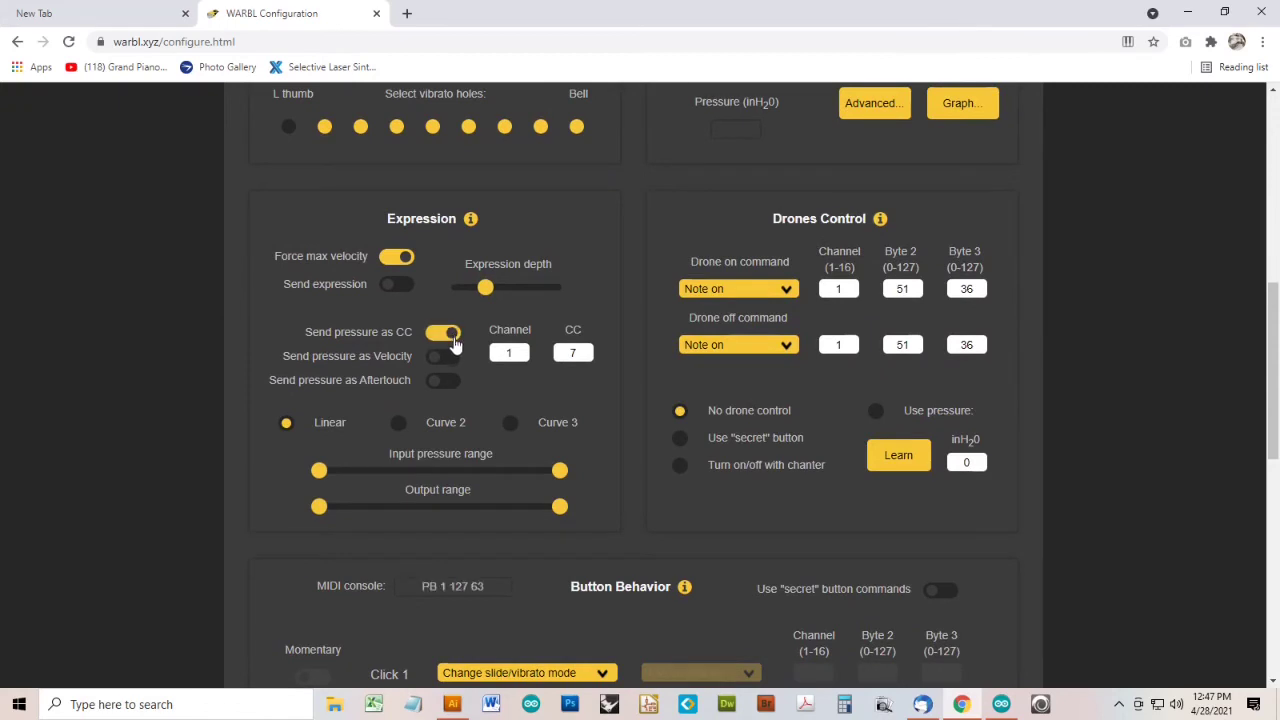
left_click_drag(582, 353, 561, 360)
type("2")
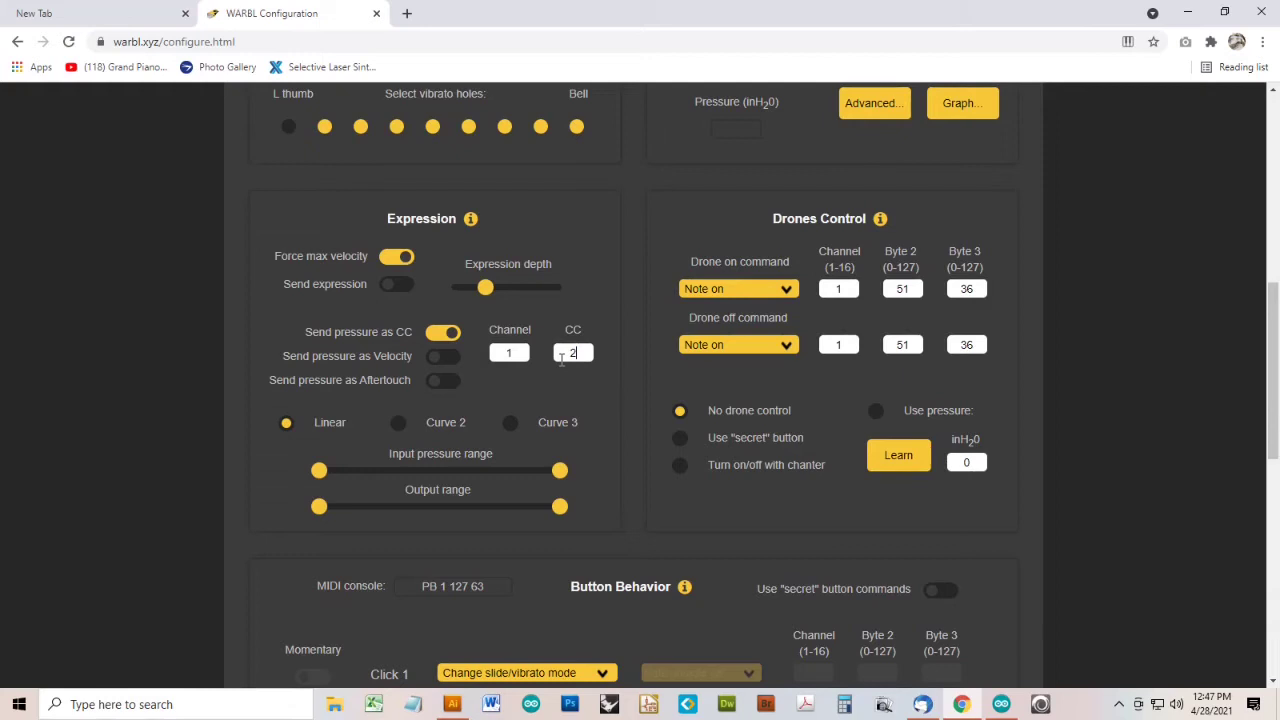
Raise the low end of the Expression output range slightly
scroll(561, 360, "down", 1)
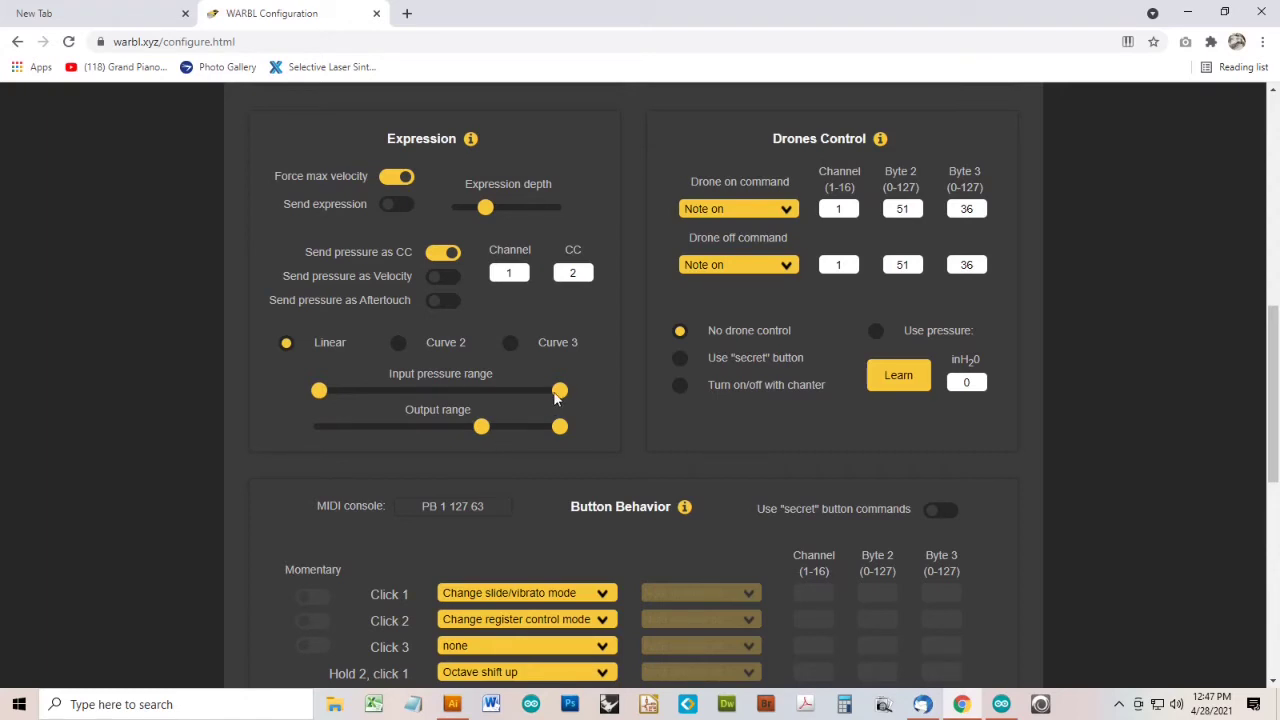
left_click_drag(482, 427, 490, 427)
scroll(606, 259, "up", 5)
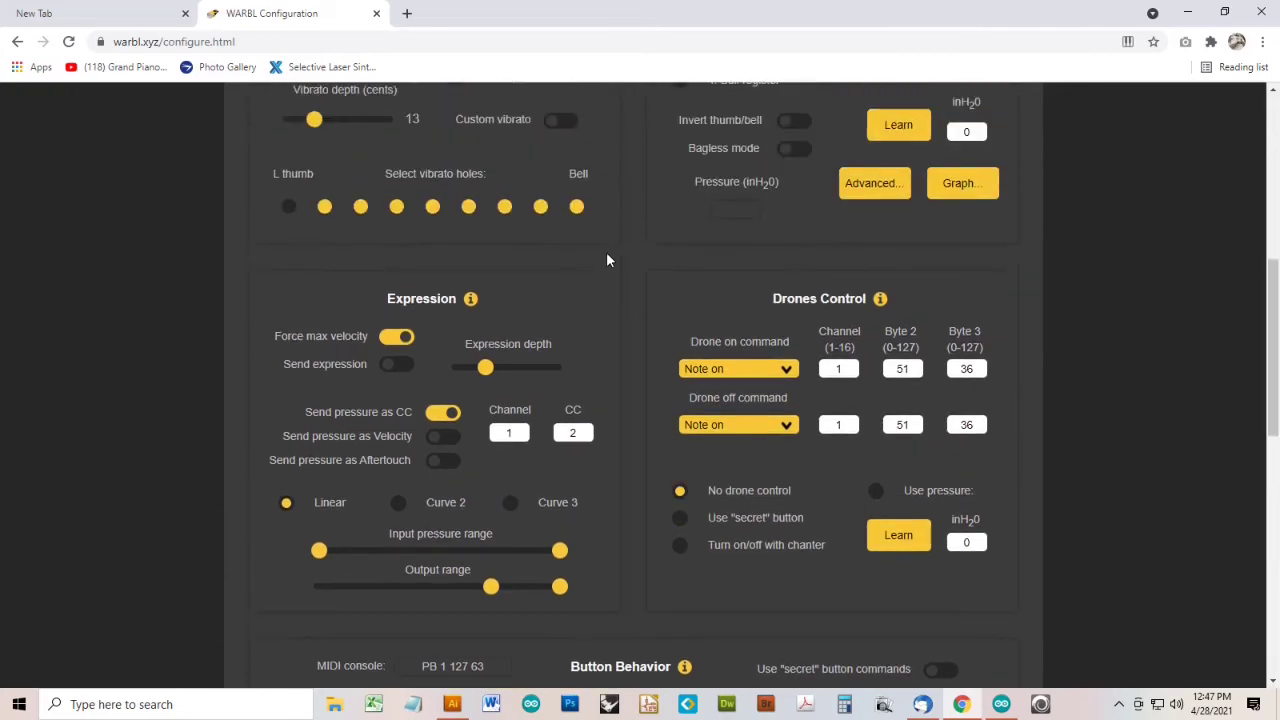
Save and confirm settings for the current instrument, close the WARBL tab, and return to Respiro
left_click(627, 203)
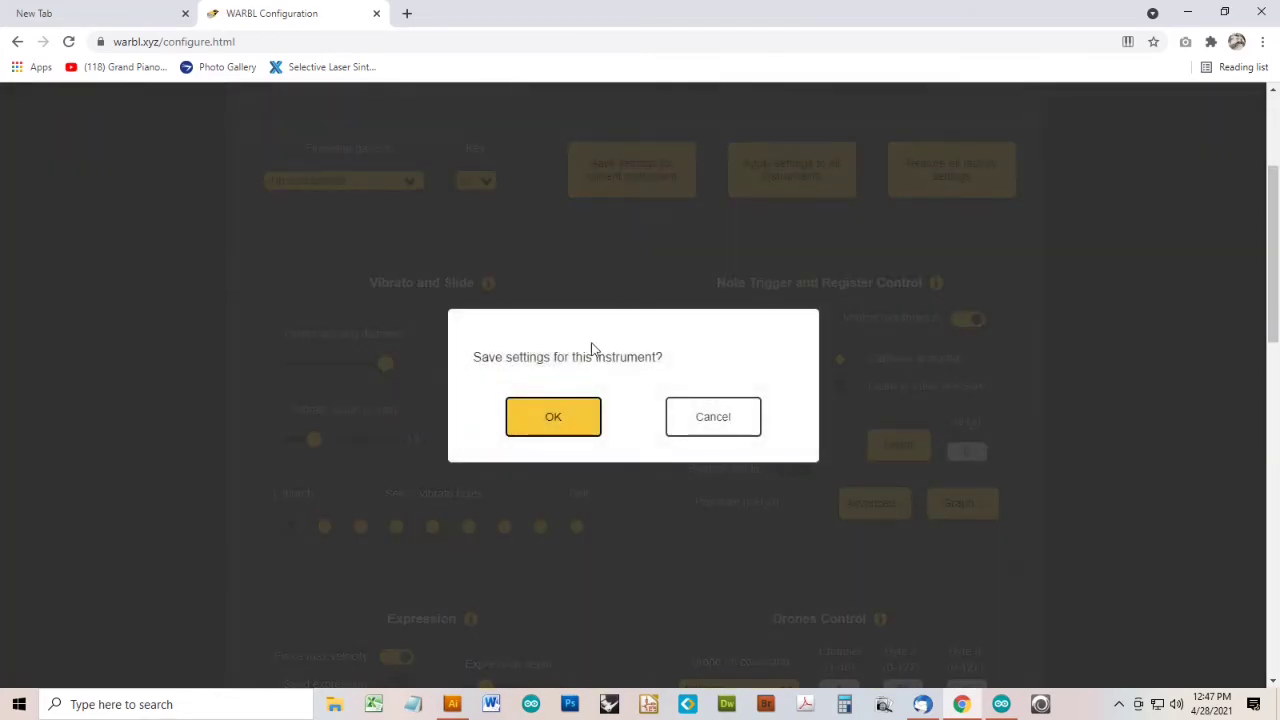
left_click(562, 431)
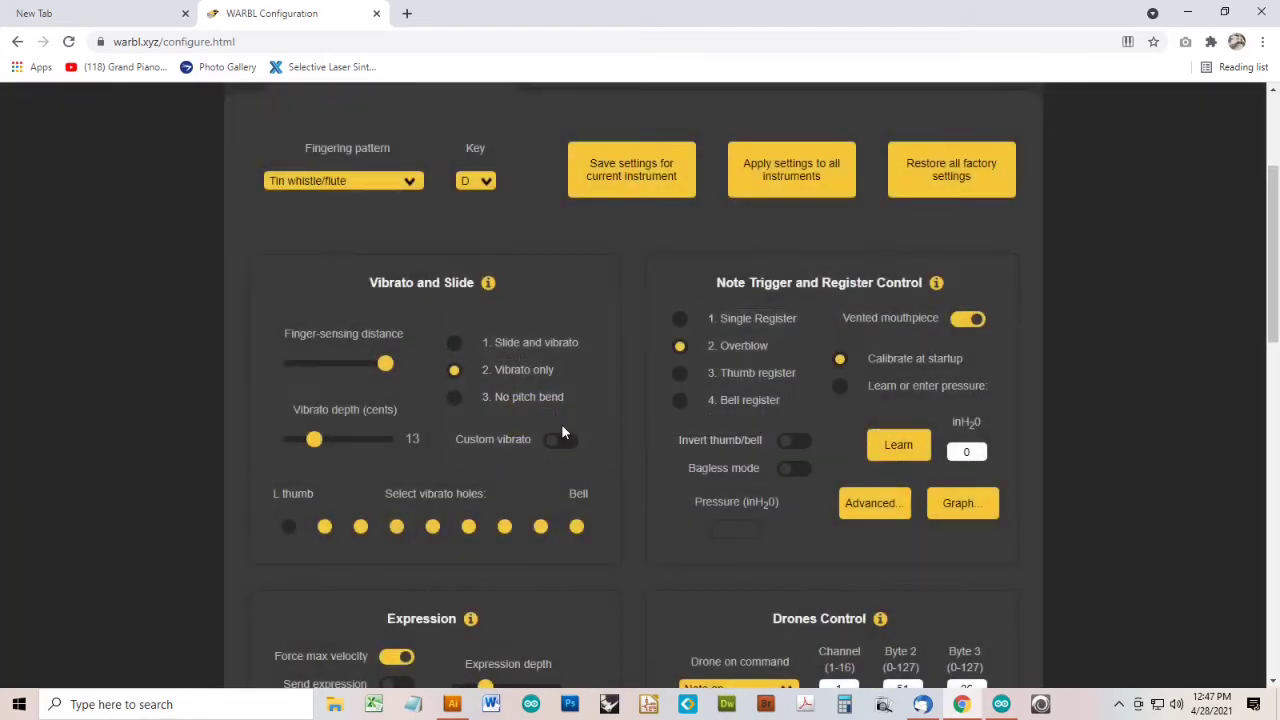
left_click(377, 15)
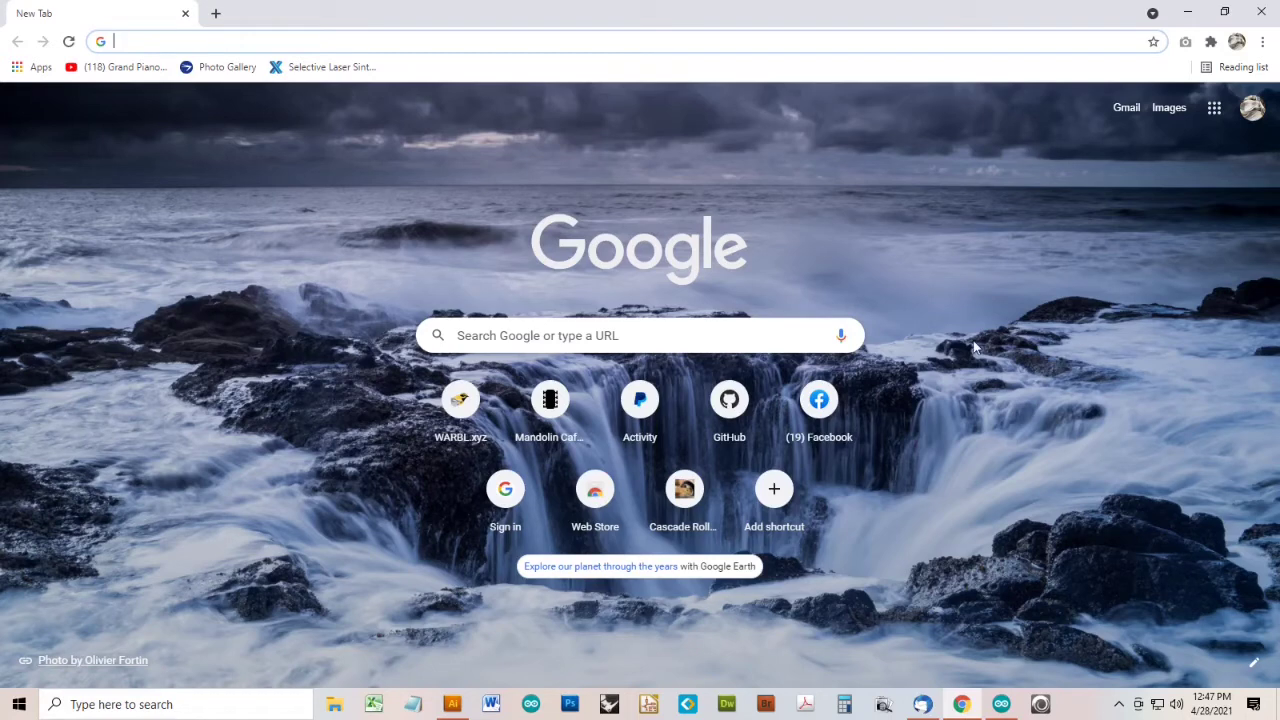
left_click(1043, 705)
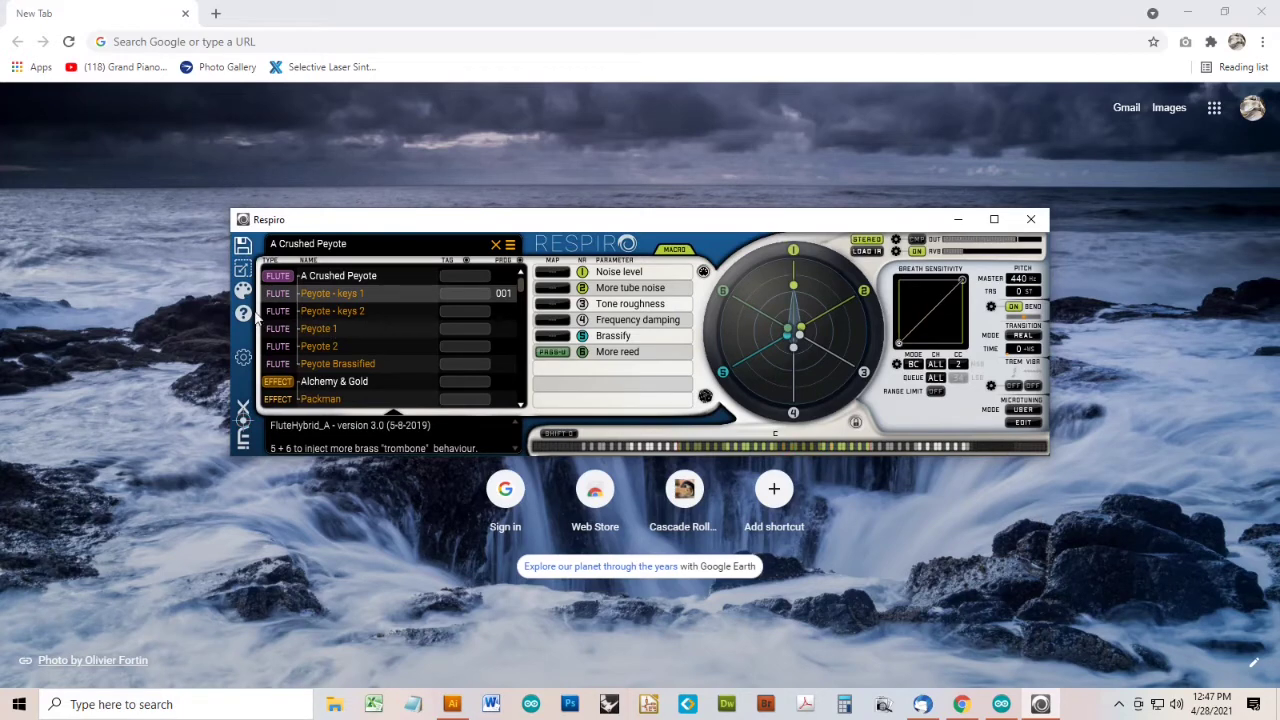
Open Respiro's Audio & MIDI Settings to check WARBL is the enabled MIDI input
left_click(241, 358)
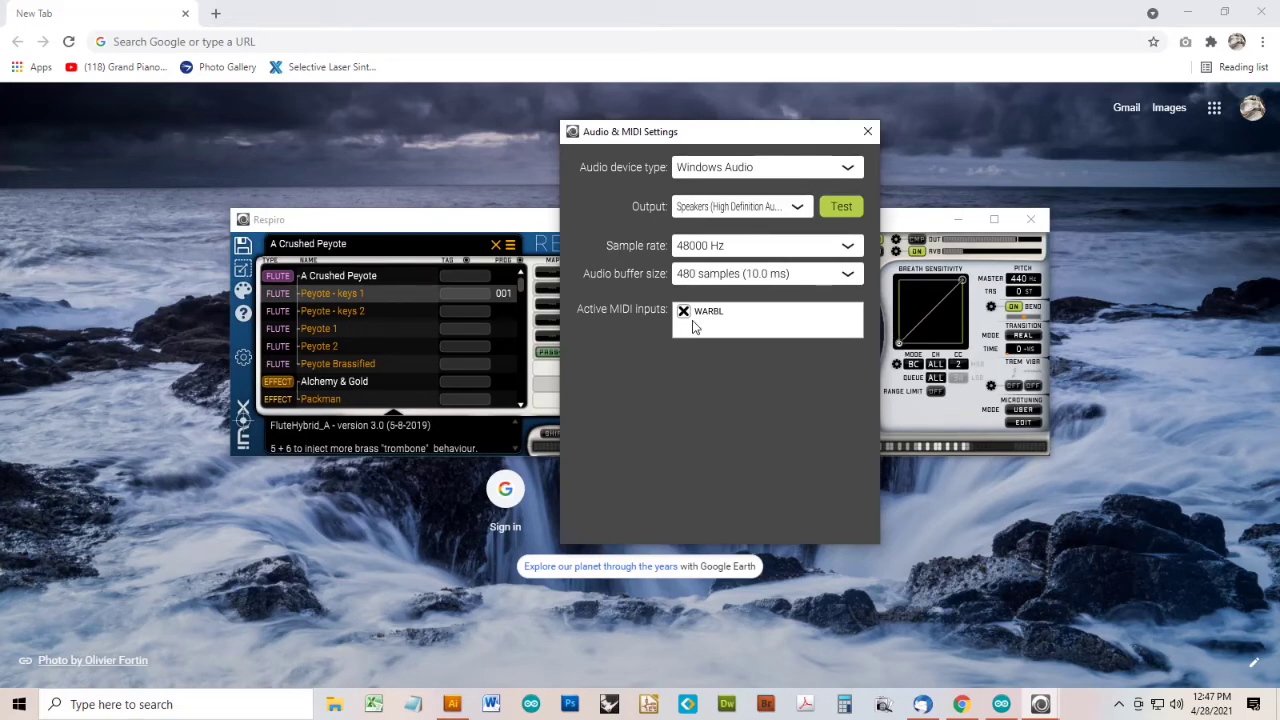
Keep Windows Audio as the audio device type and close the Audio & MIDI Settings
left_click(848, 168)
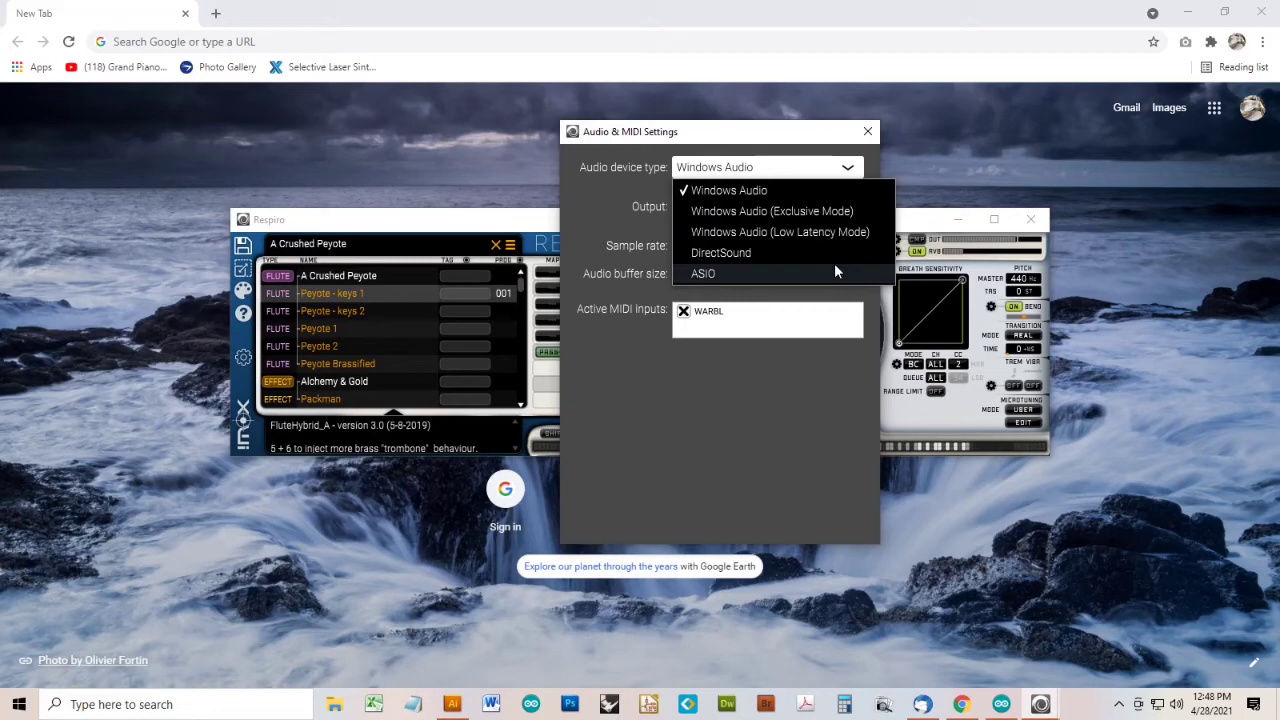
left_click(850, 169)
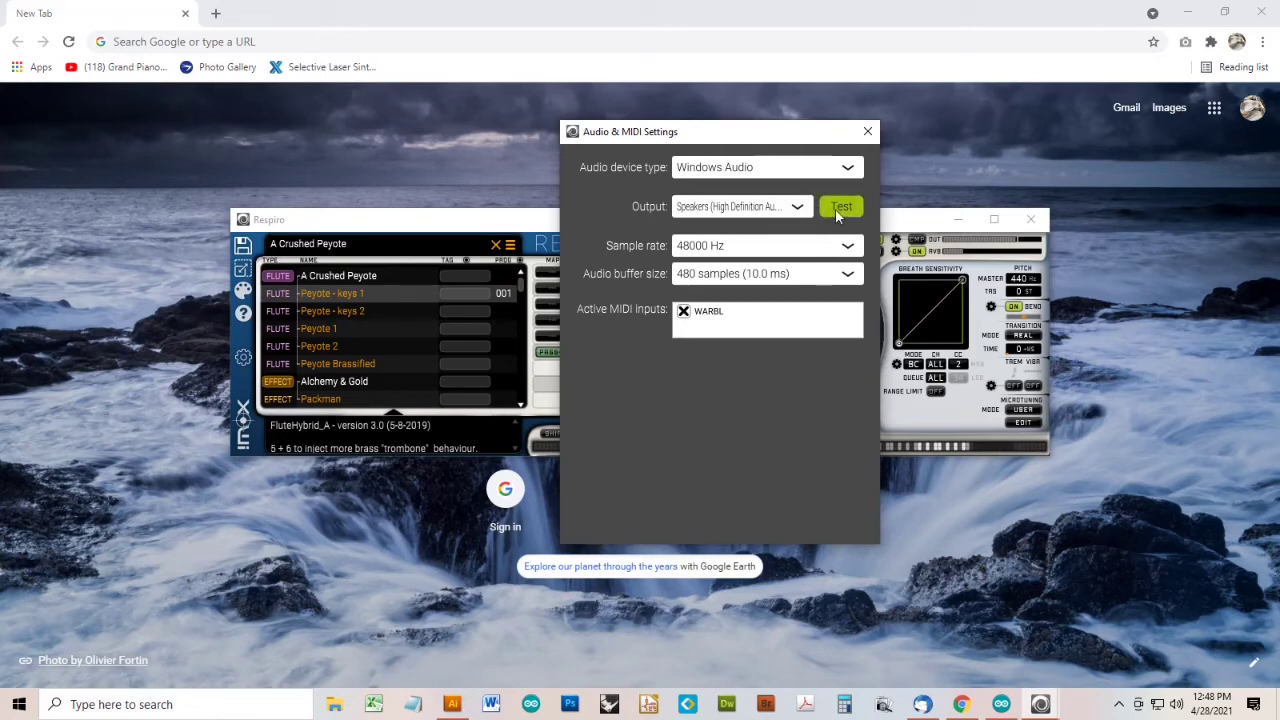
left_click(867, 133)
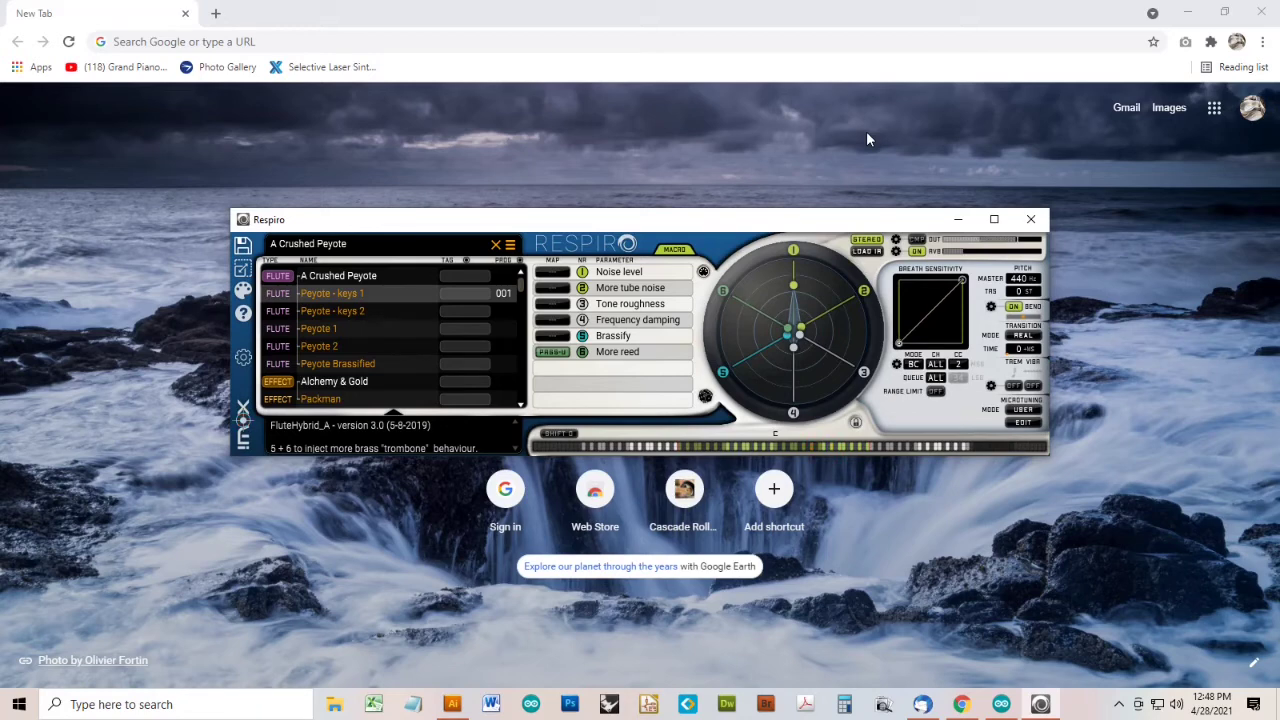
Load the 'A Crushed Peyote' preset from the preset browser list
left_click(350, 280)
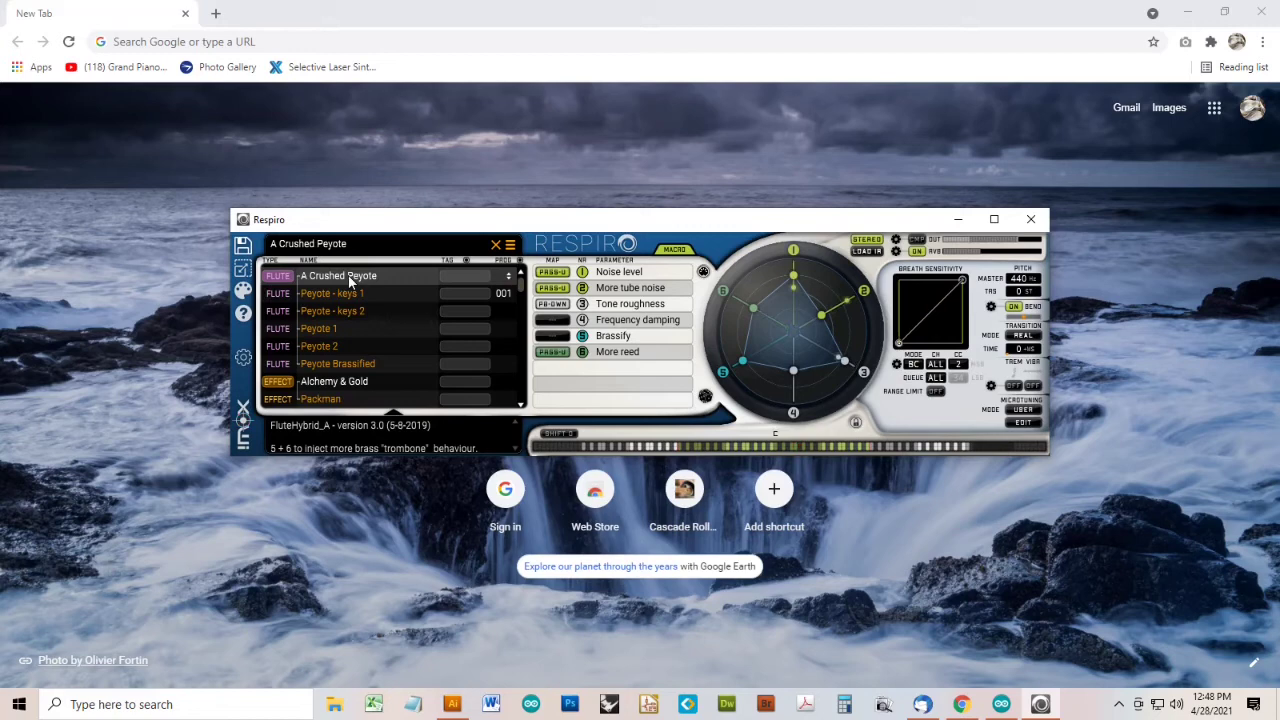
Try the Peyote Brassified preset, then load the Anubis 02 - L01 world preset
left_click(320, 366)
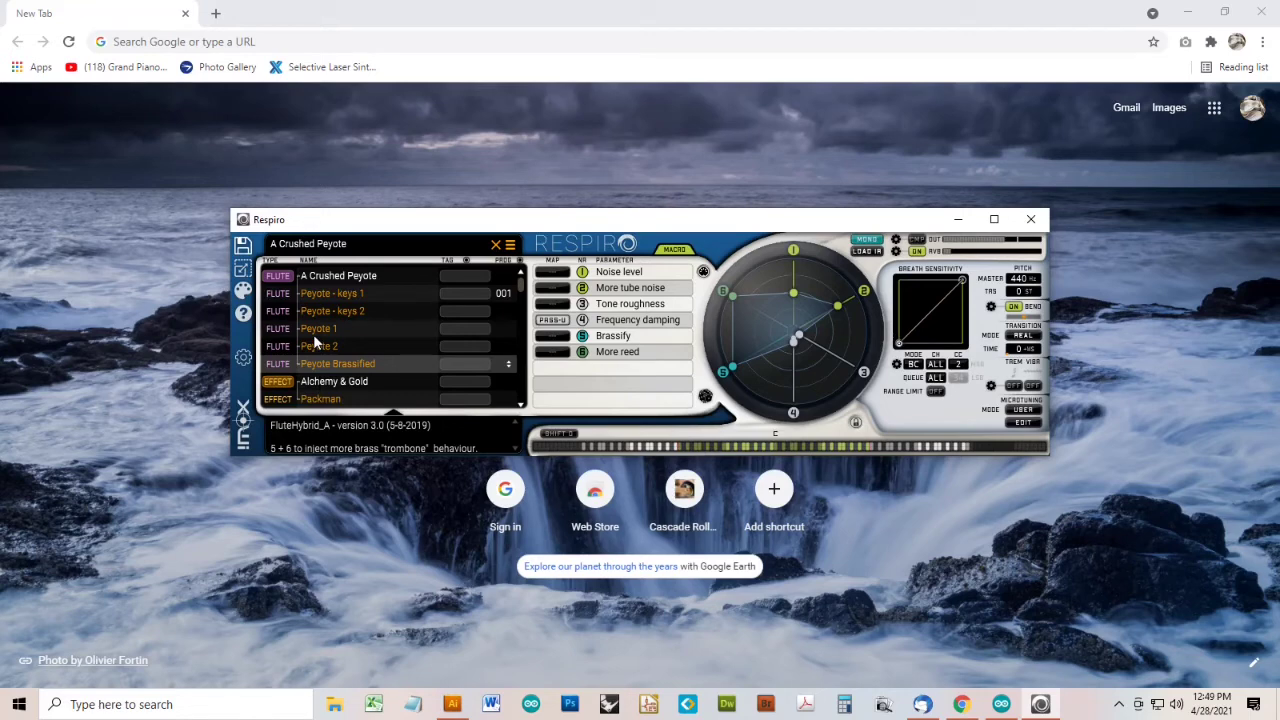
scroll(314, 340, "down", 3)
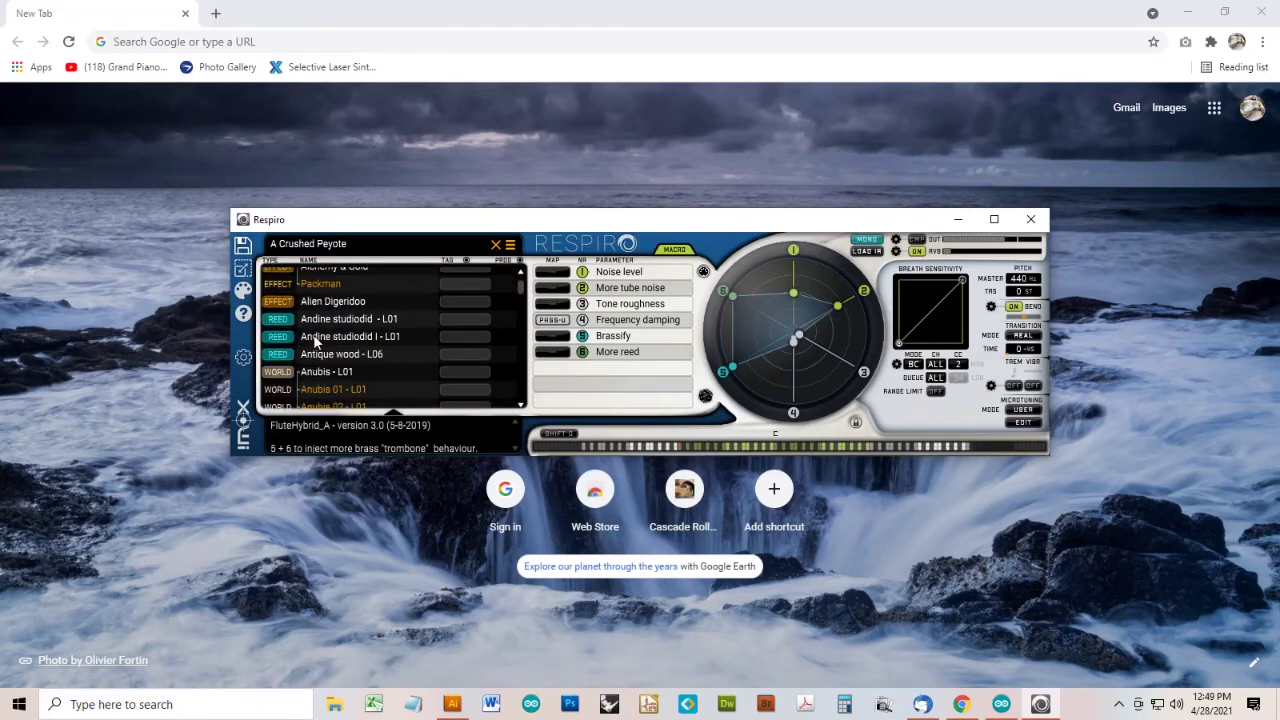
scroll(314, 340, "down", 6)
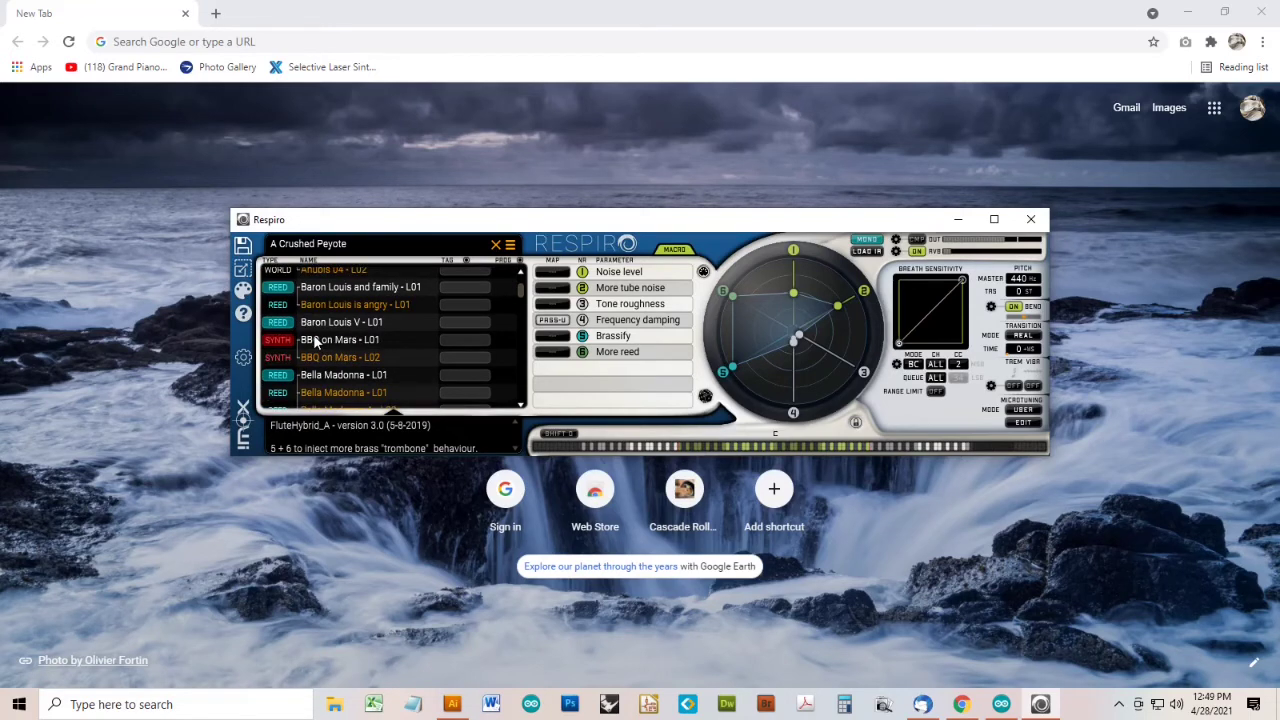
scroll(314, 341, "down", 1)
scroll(314, 340, "up", 1)
scroll(314, 342, "up", 1)
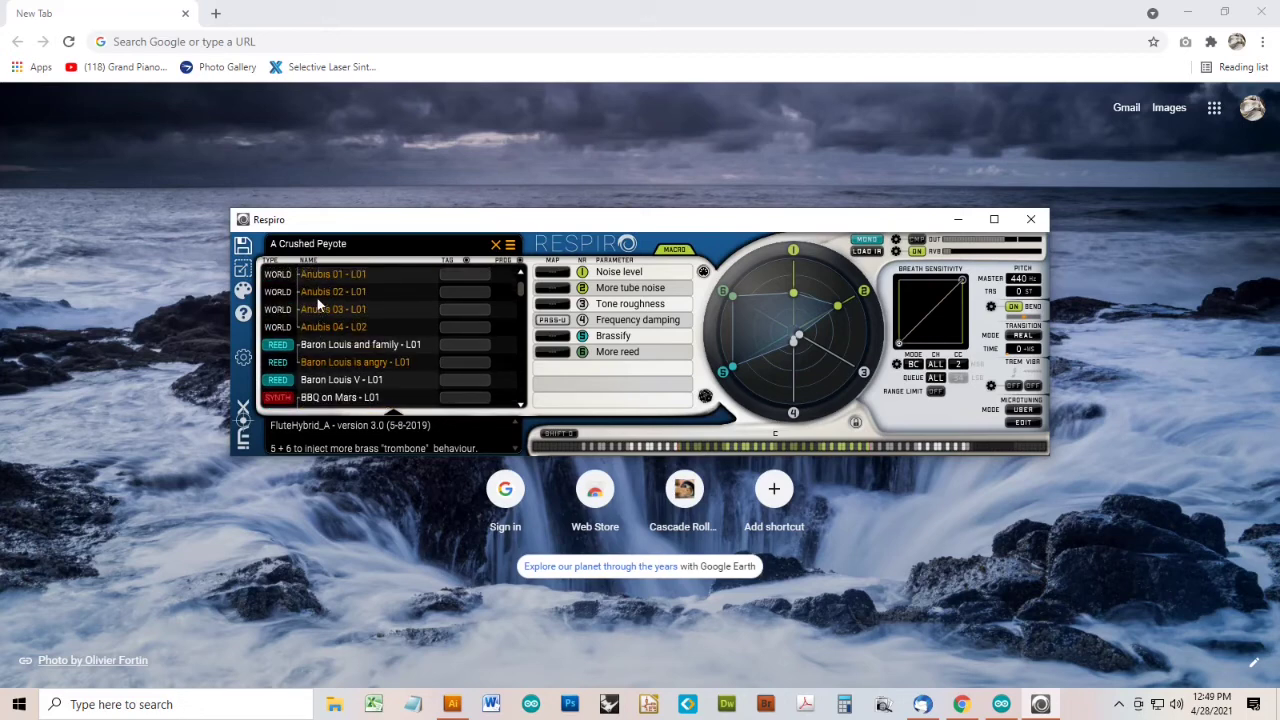
left_click(317, 296)
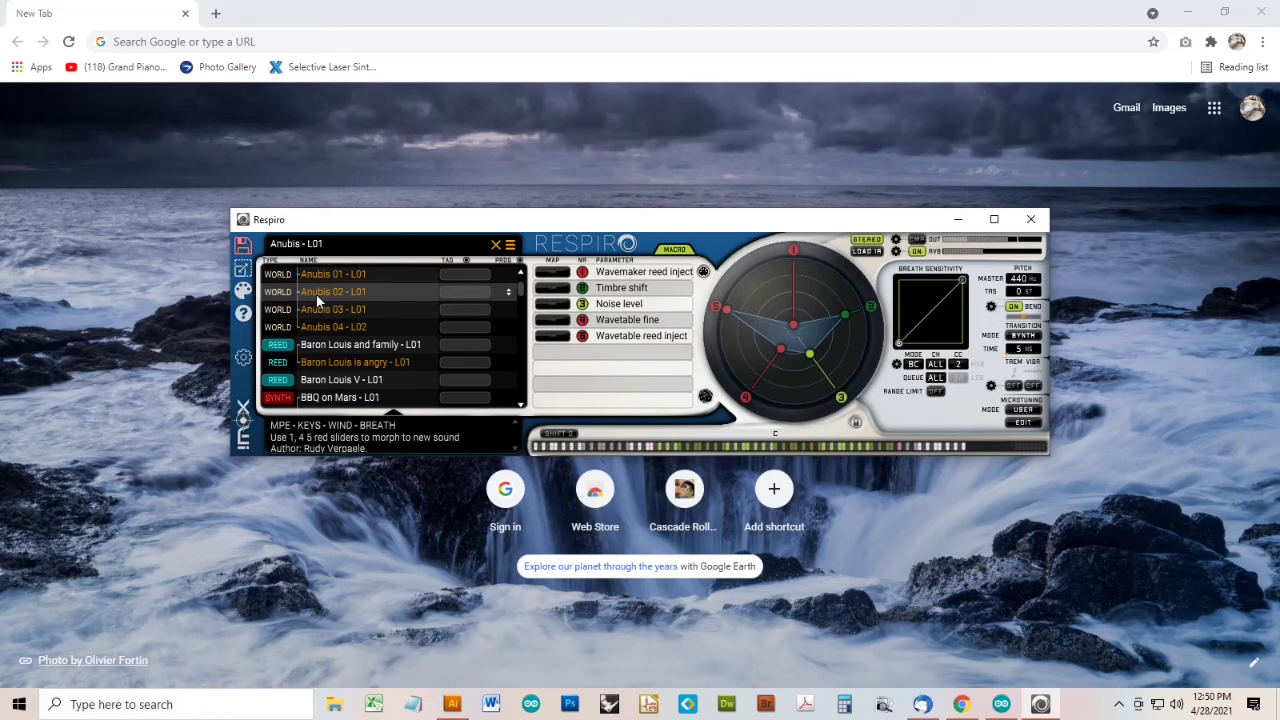
left_click(324, 281)
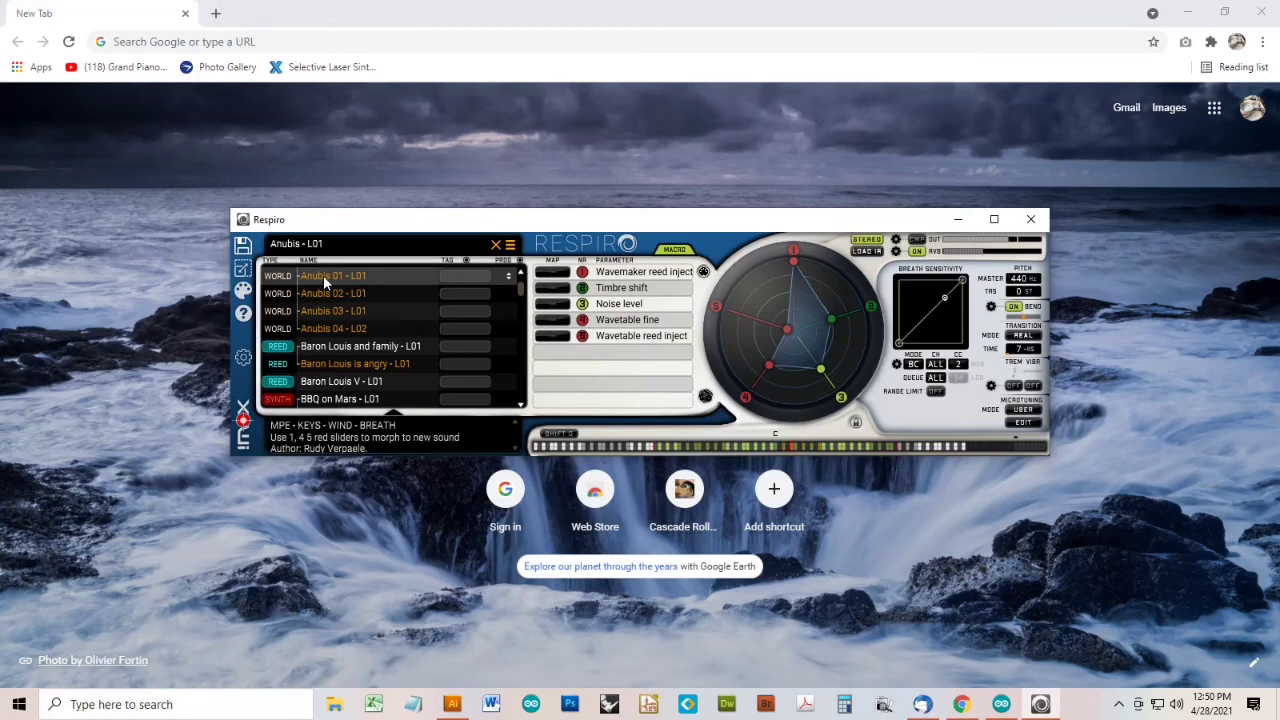
scroll(393, 383, "up", 1)
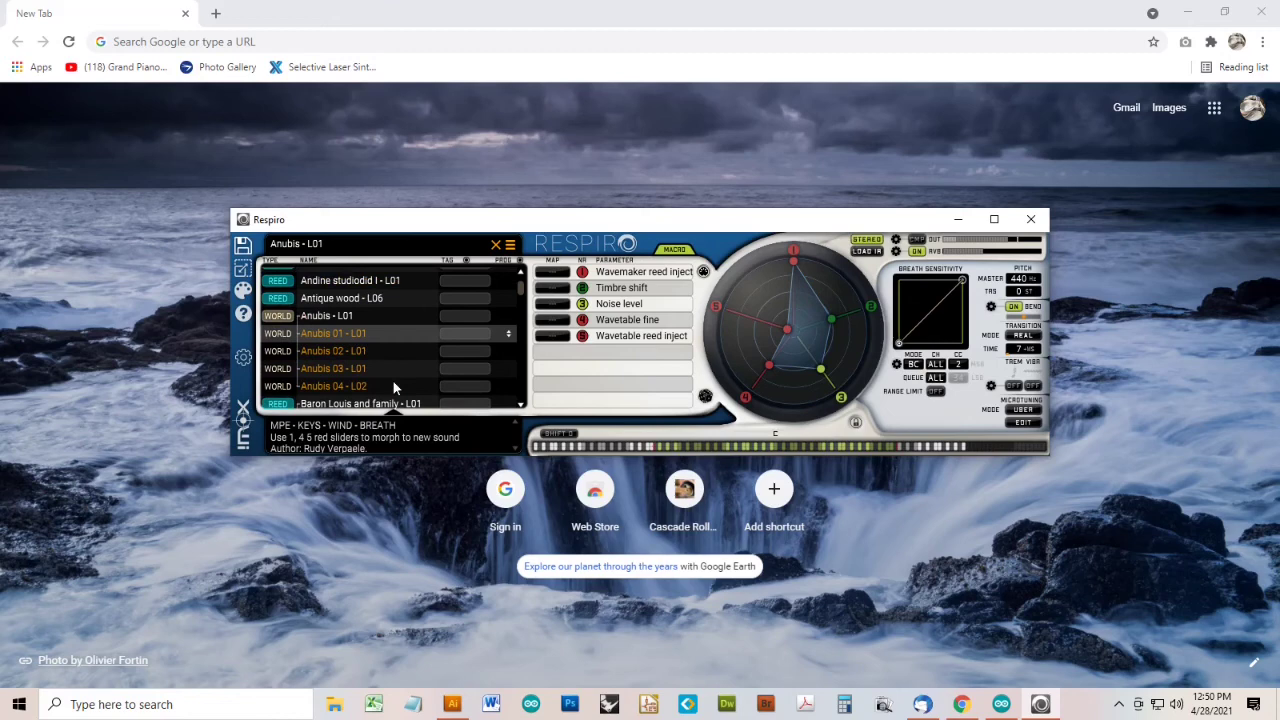
left_click(331, 352)
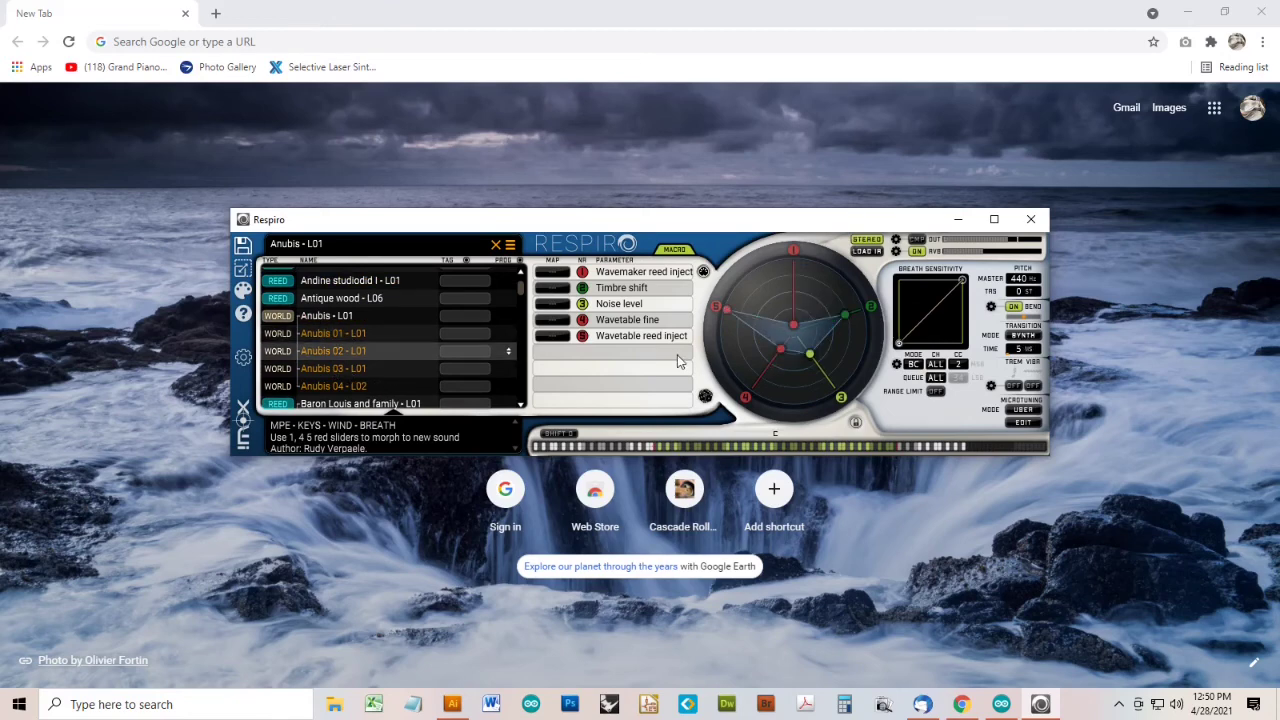